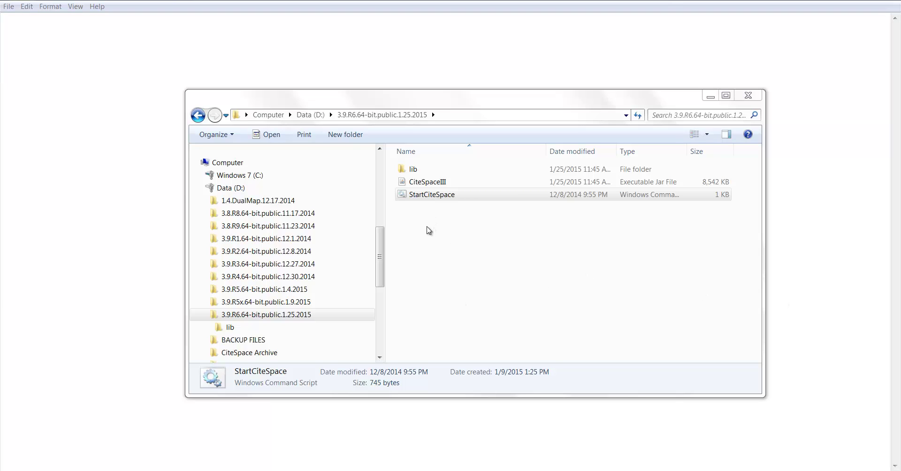
# - Launch CiteSpace from its start script and minimize the Java console window
pyautogui.doubleClick(438, 196)
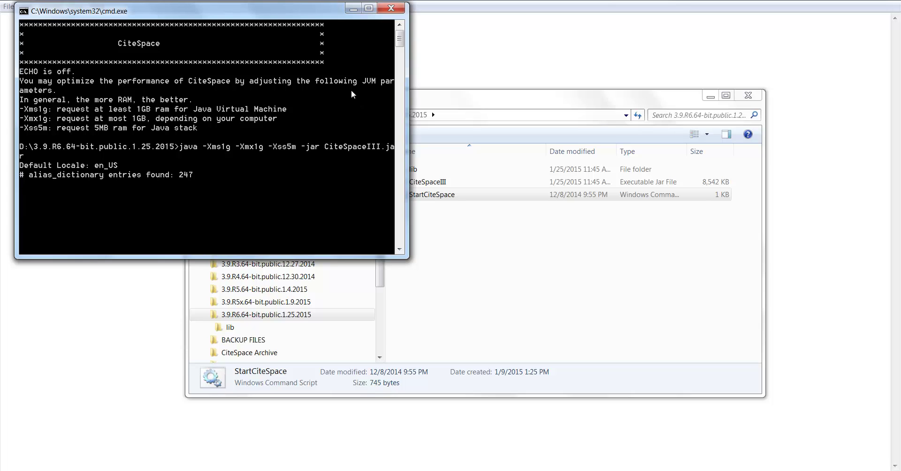
pyautogui.click(353, 11)
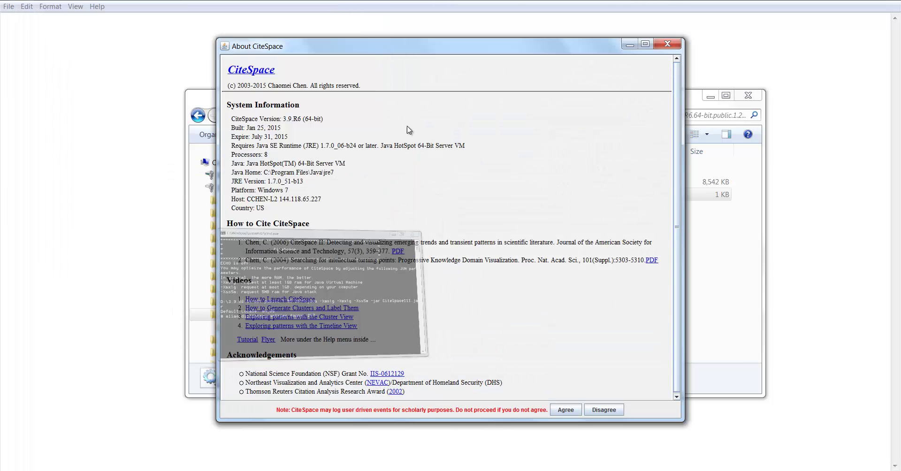
# - Agree to the usage notice and display the JCR Journal Maps dual-map overlay
pyautogui.click(568, 410)
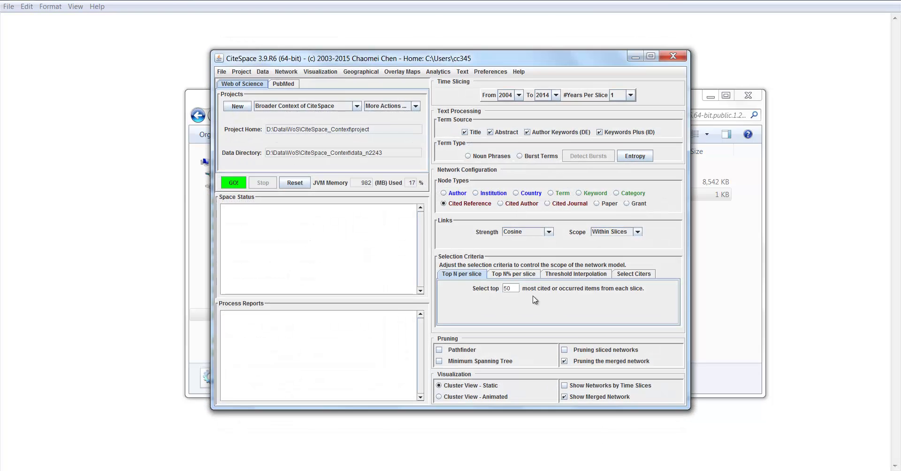
pyautogui.click(403, 73)
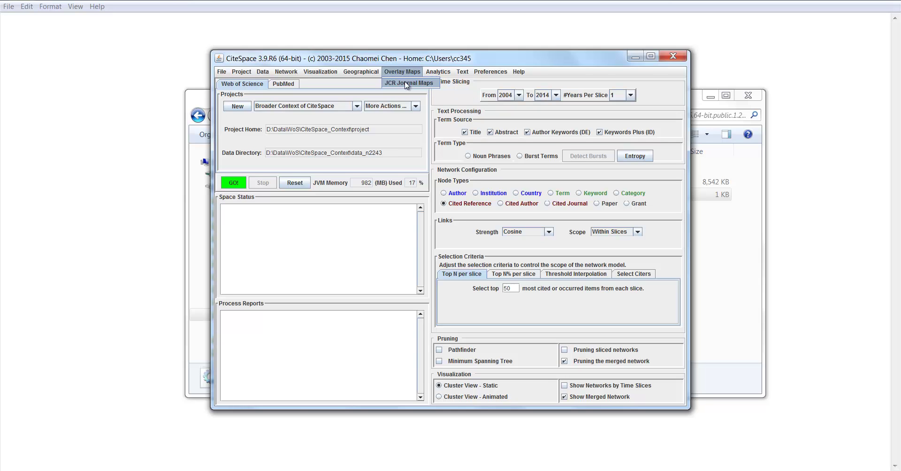
pyautogui.click(406, 83)
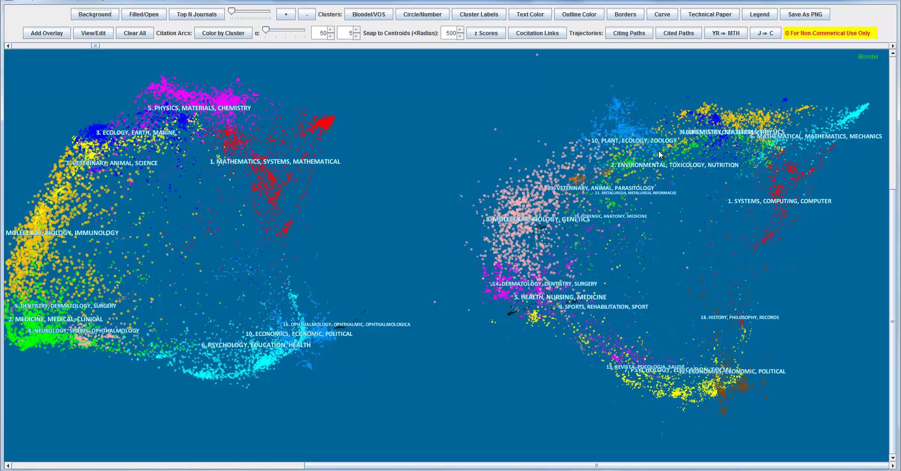
# - Zoom out with the top-left slider and scroll to recenter both journal maps
pyautogui.moveTo(97, 46); pyautogui.dragTo(83, 46)
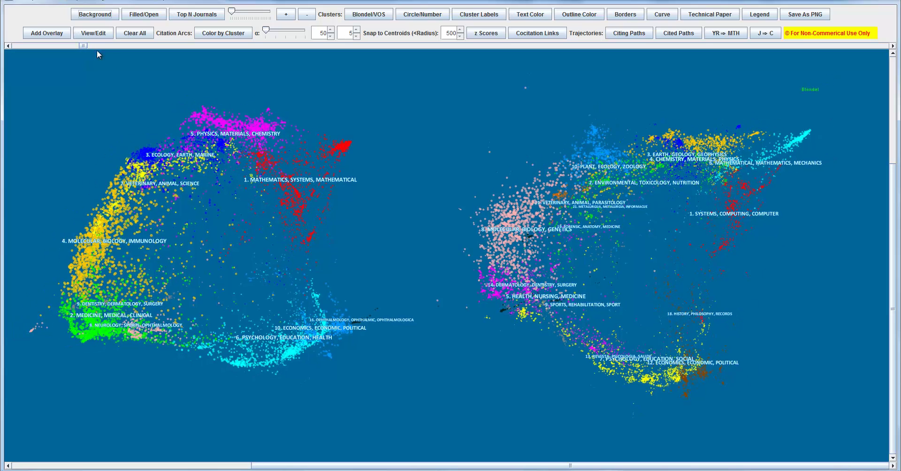
pyautogui.moveTo(894, 332); pyautogui.dragTo(893, 313)
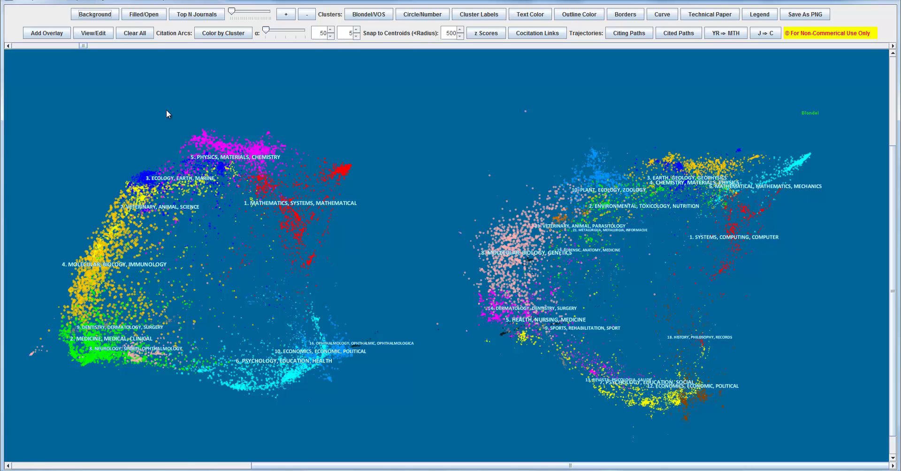
# - Start a new Web of Science data overlay and browse to the Data folder on drive D
pyautogui.click(46, 34)
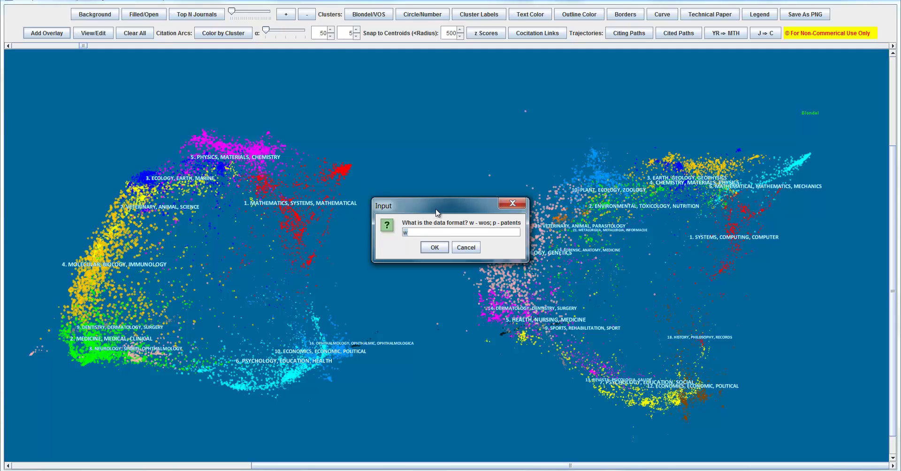
pyautogui.click(435, 247)
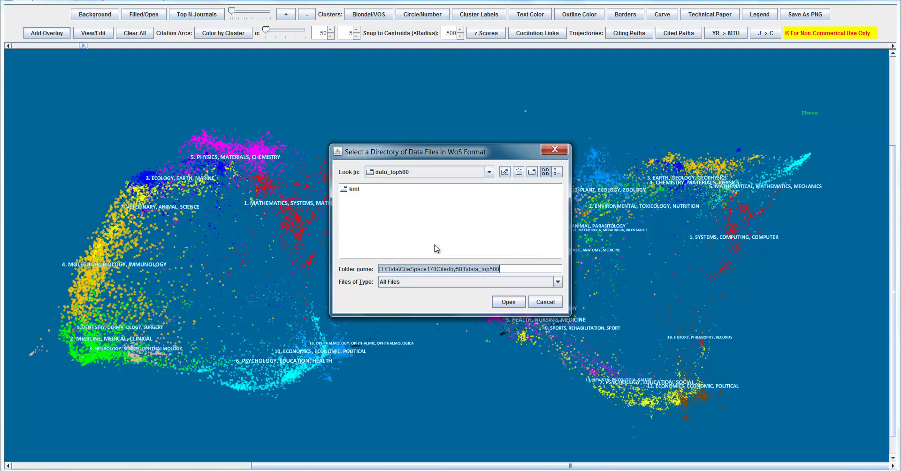
pyautogui.click(439, 172)
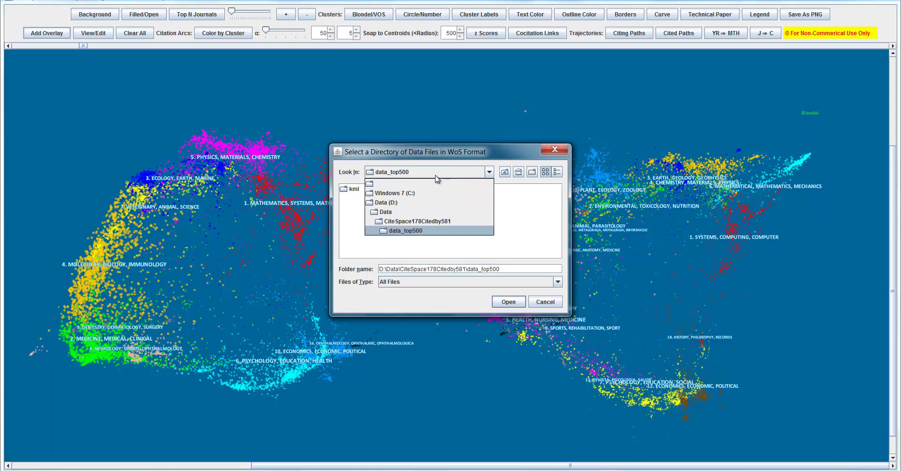
pyautogui.click(433, 211)
pyautogui.moveTo(411, 256); pyautogui.dragTo(520, 264)
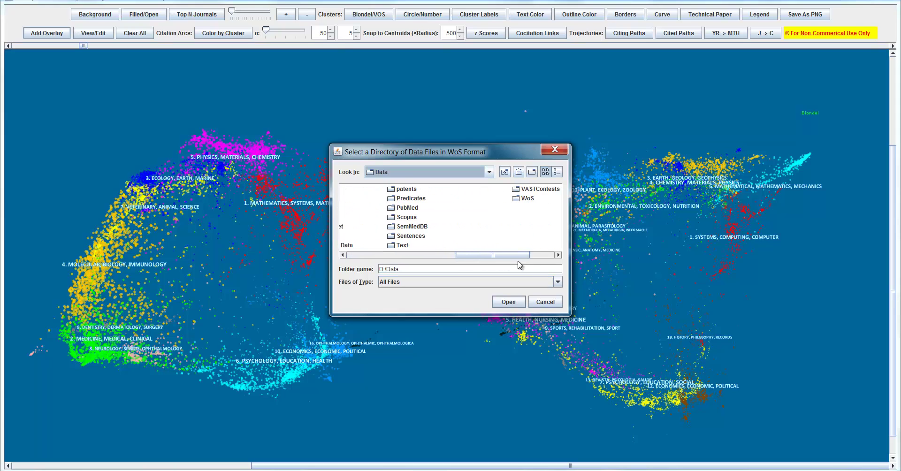
# - Load the data folder under WoS > Information Visualization > InformationVisualization as the overlay
pyautogui.click(527, 199)
pyautogui.doubleClick(485, 197)
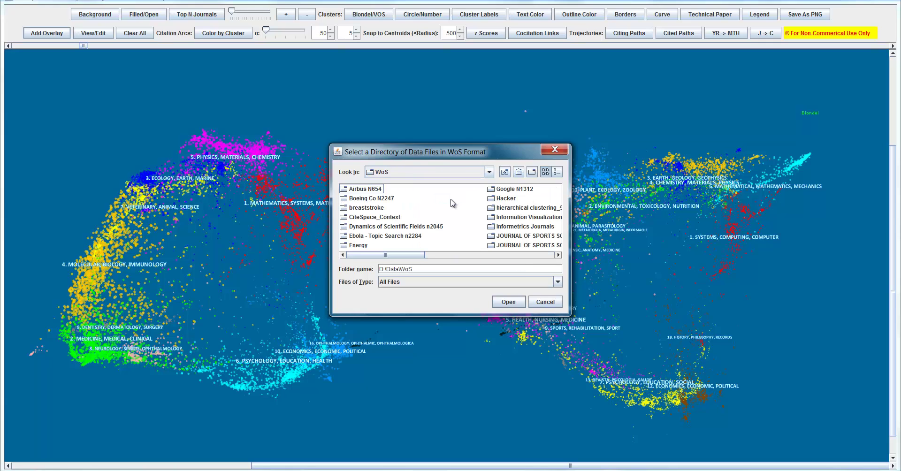
pyautogui.click(514, 217)
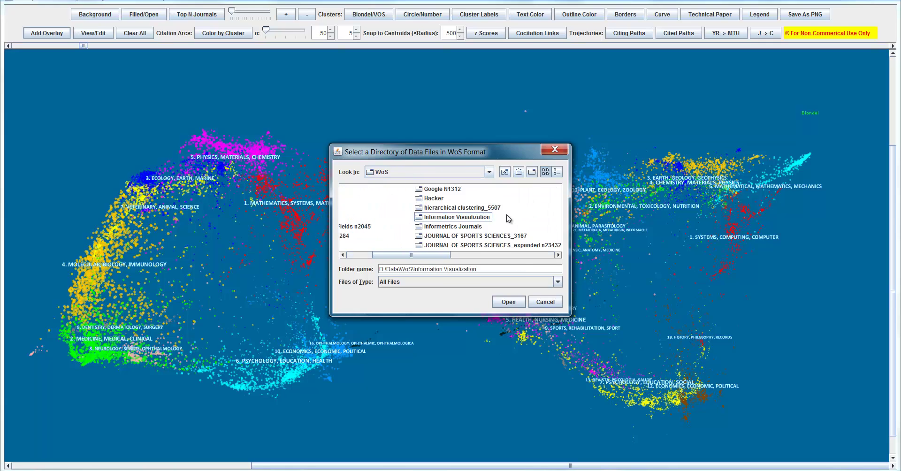
pyautogui.doubleClick(478, 217)
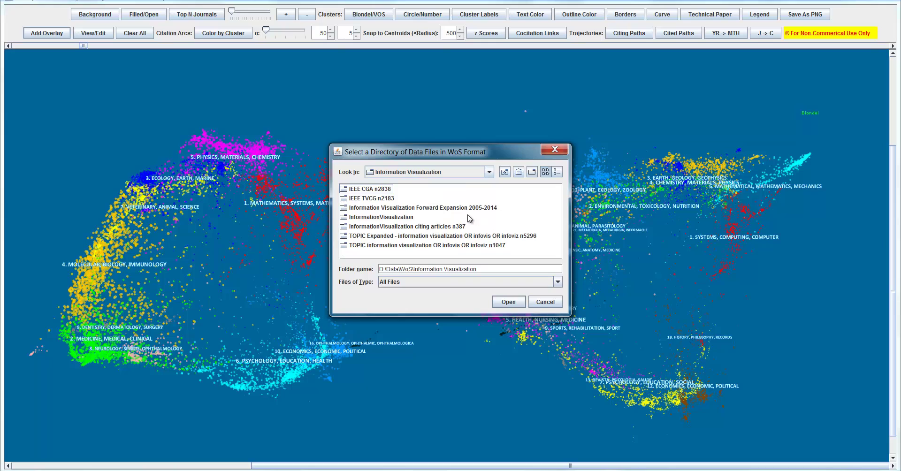
pyautogui.doubleClick(388, 218)
pyautogui.click(415, 227)
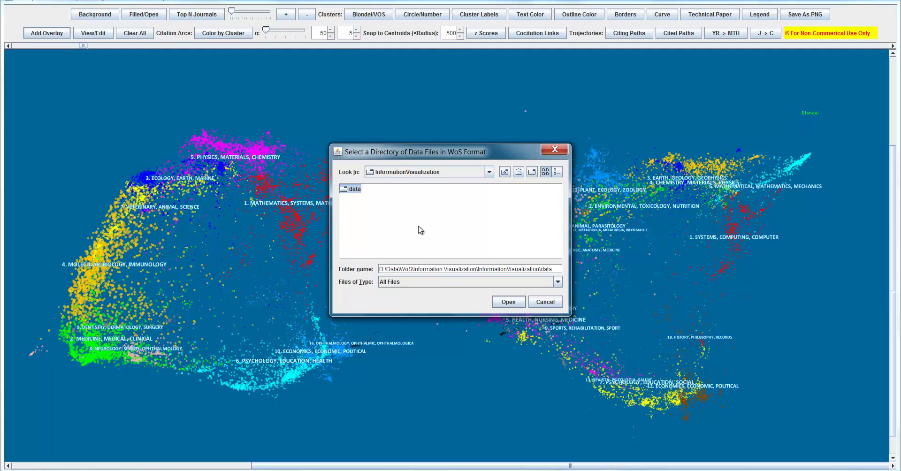
pyautogui.click(509, 301)
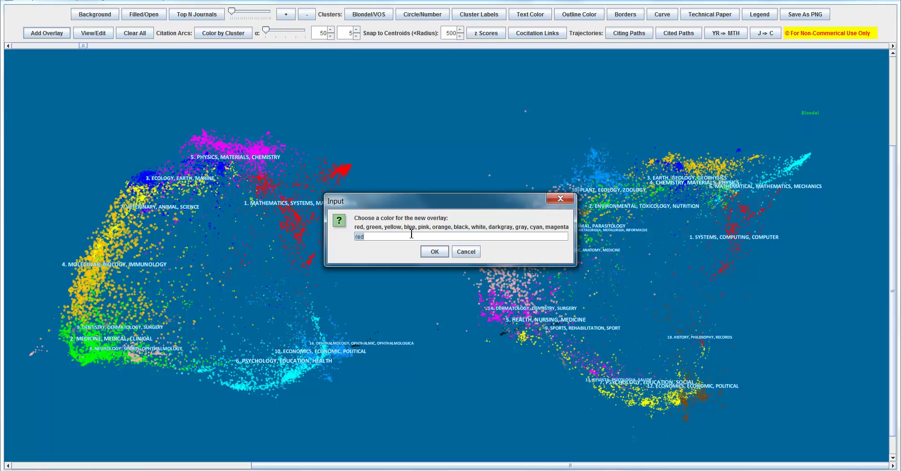
# - Accept red as the overlay colour so its citation arcs are drawn
pyautogui.click(437, 253)
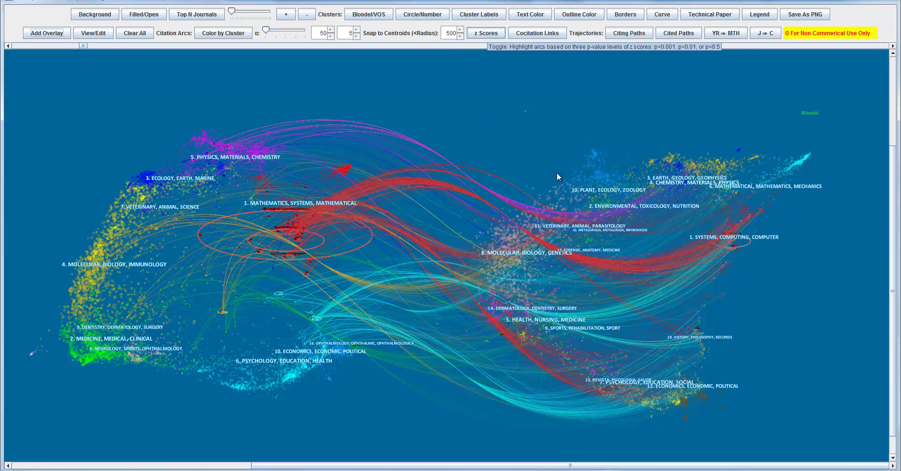
# - Turn on z Scores arc highlighting, leaving the snap-to-centroids radius at 0
pyautogui.click(497, 35)
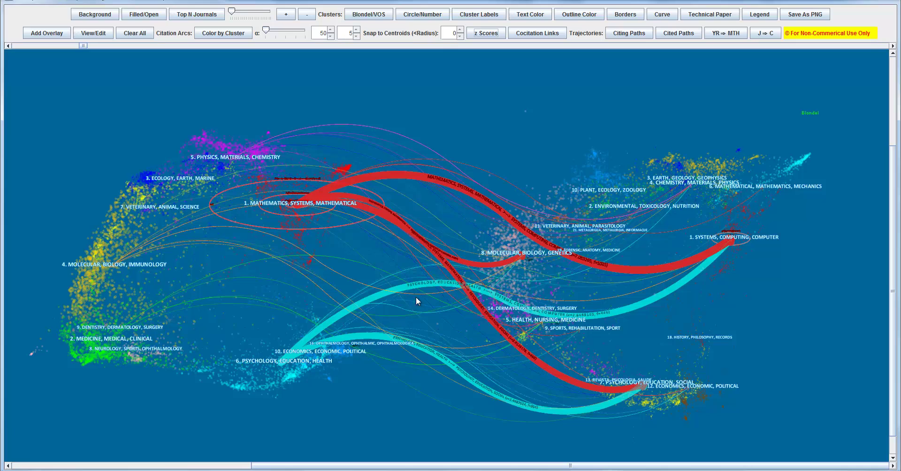
# - Open the Save As PNG dialog for the simplified z-score dual map
pyautogui.click(816, 15)
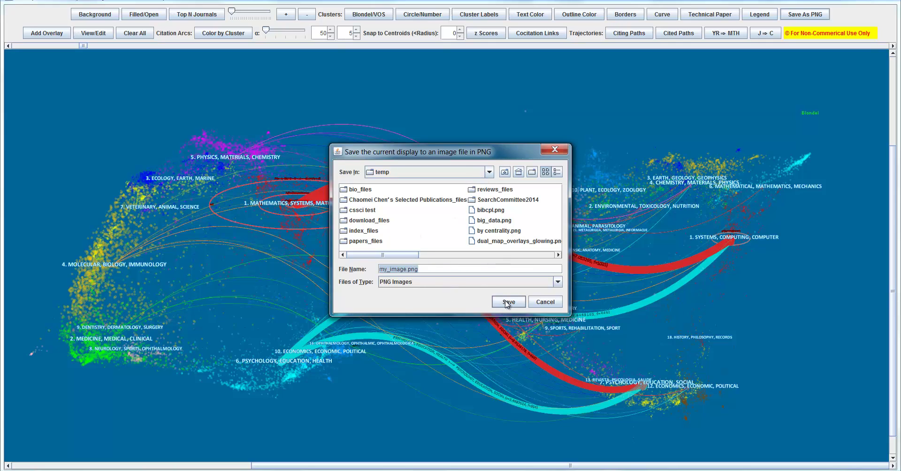
# - Point the my_image.png save location to D: > Data > WoS > Information Visualization > InformationVisualization
pyautogui.click(490, 172)
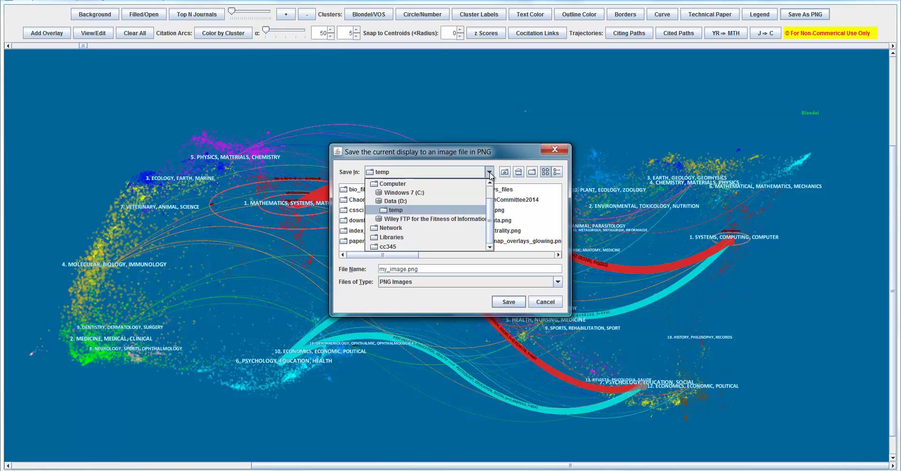
pyautogui.click(436, 202)
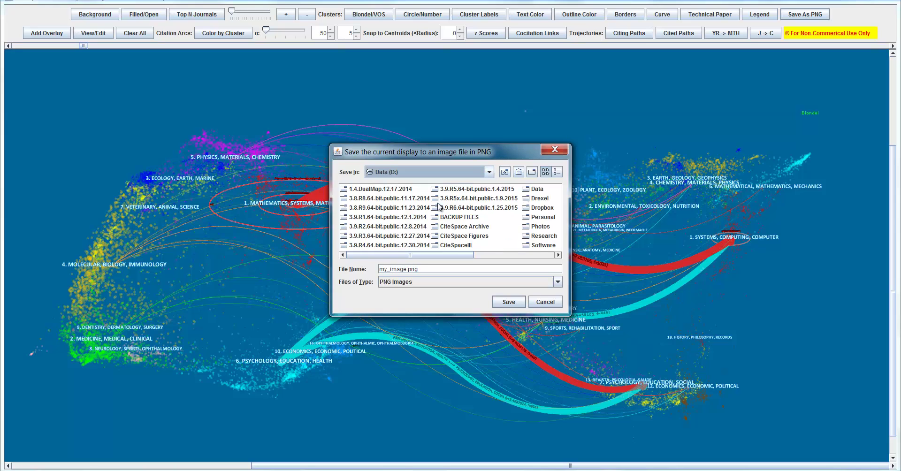
pyautogui.click(535, 189)
pyautogui.doubleClick(534, 190)
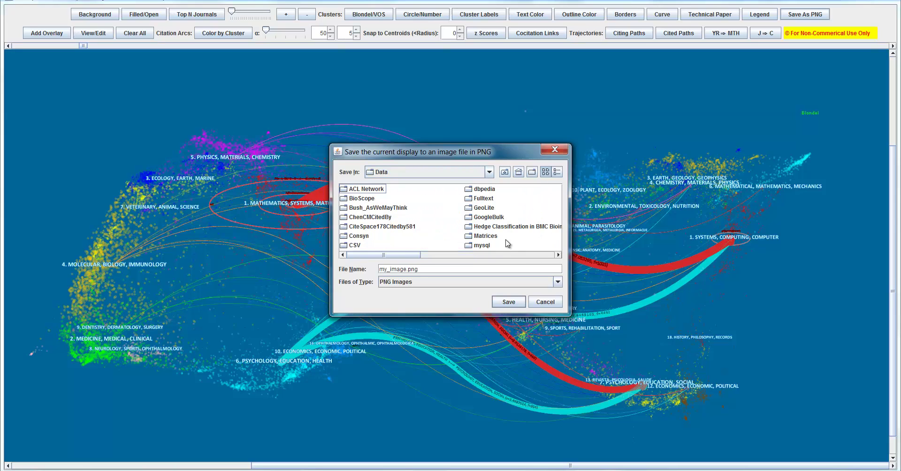
pyautogui.click(420, 256)
pyautogui.click(502, 255)
pyautogui.click(480, 200)
pyautogui.doubleClick(480, 199)
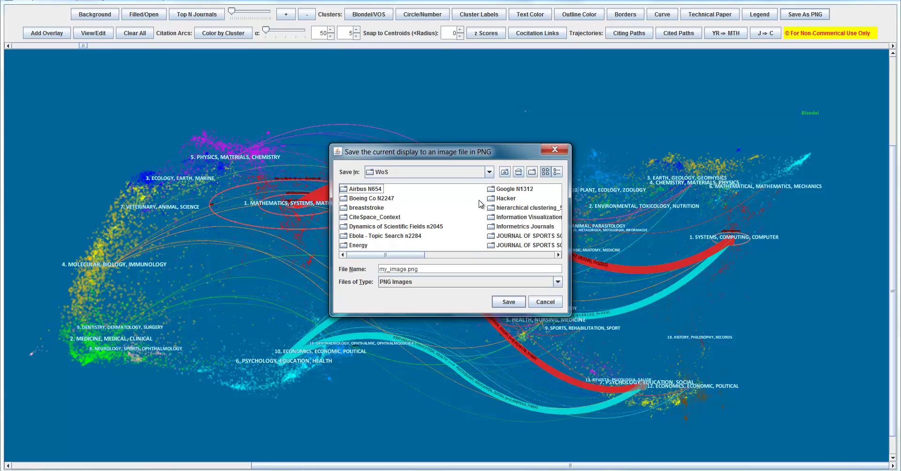
pyautogui.doubleClick(522, 218)
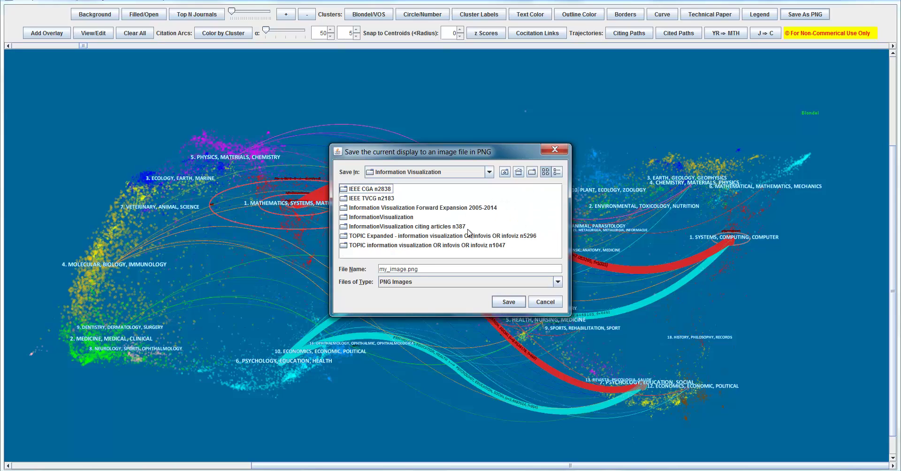
pyautogui.doubleClick(404, 217)
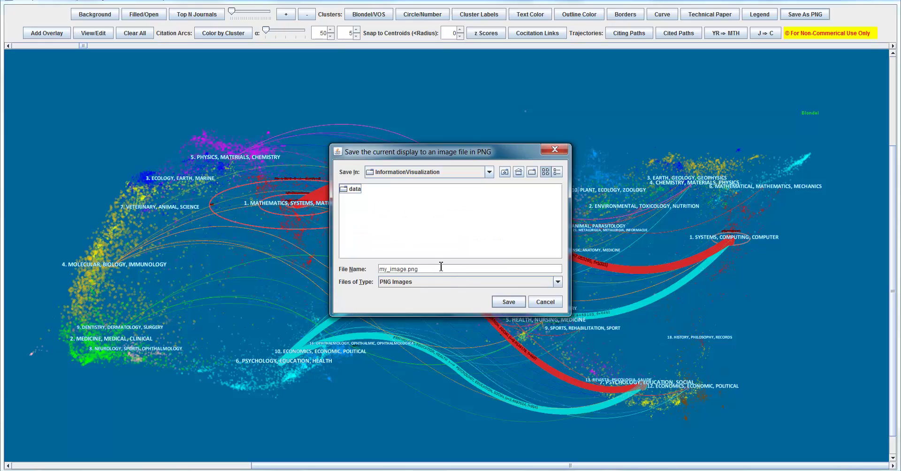
pyautogui.click(503, 301)
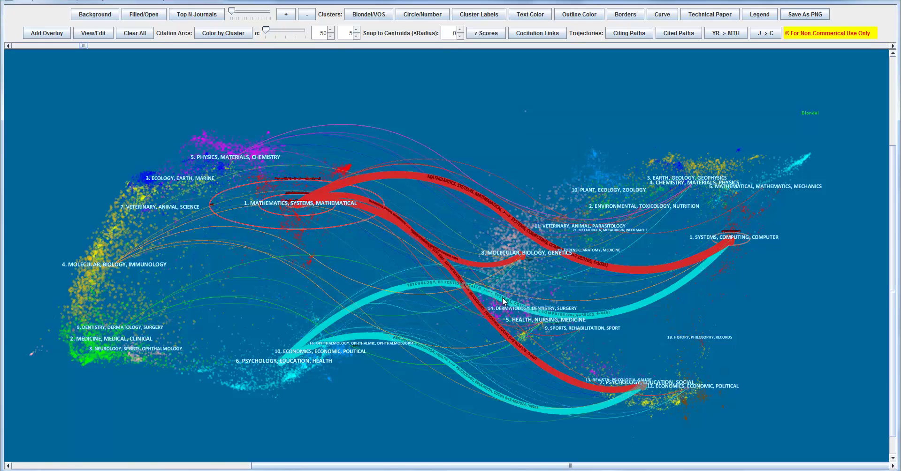